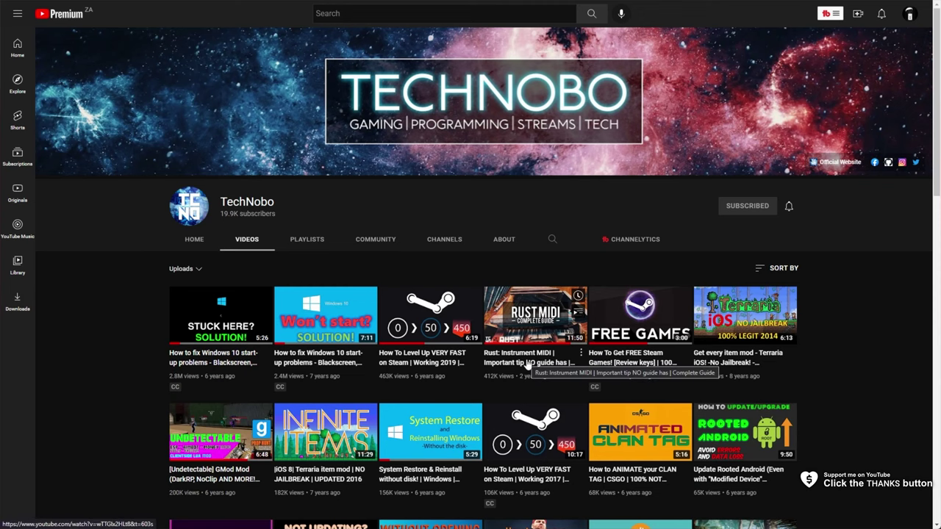
- Open the Rust: Instrument MIDI complete guide video and skip to its Editing MIDI section
left_click(526, 363)
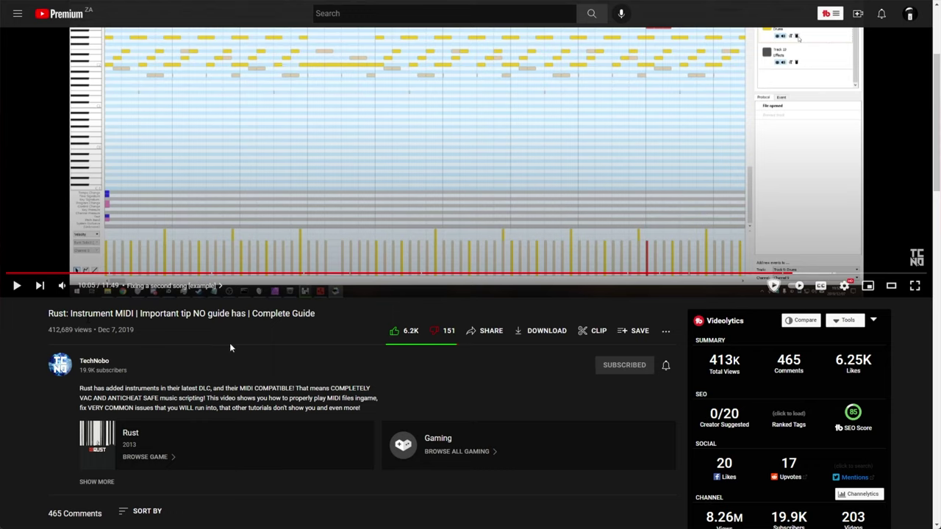
scroll(346, 353, "up", 3)
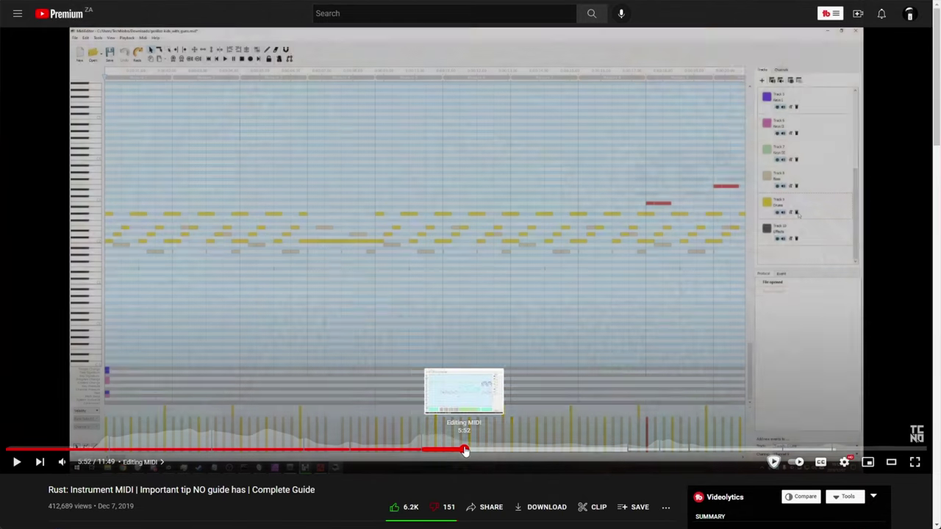
left_click(443, 451)
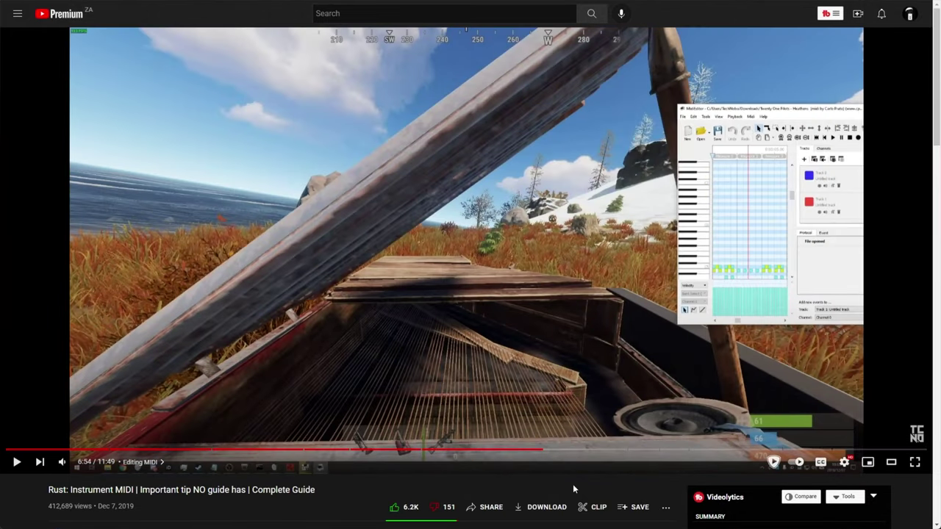
left_click(544, 451)
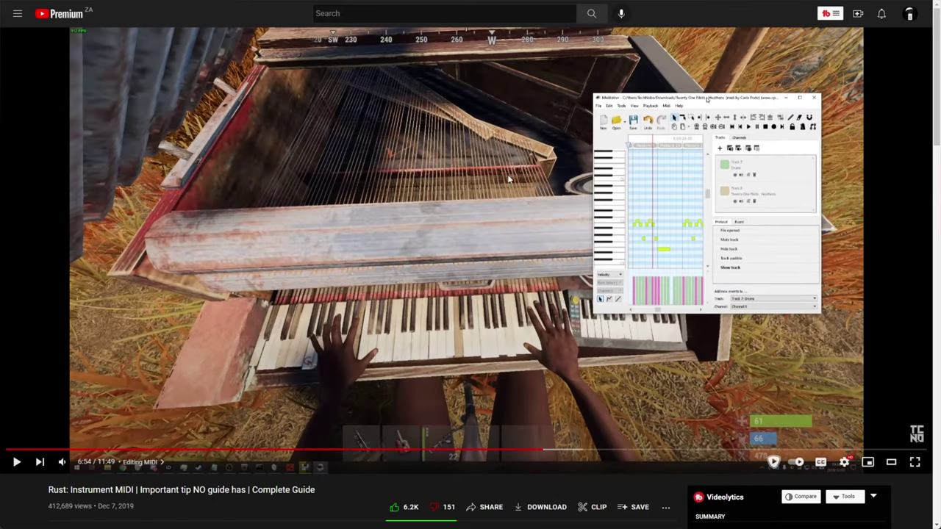
- Examine the title, view count and publish date of the Rust: Instrument MIDI video
scroll(506, 163, "down", 2)
scroll(499, 189, "down", 1)
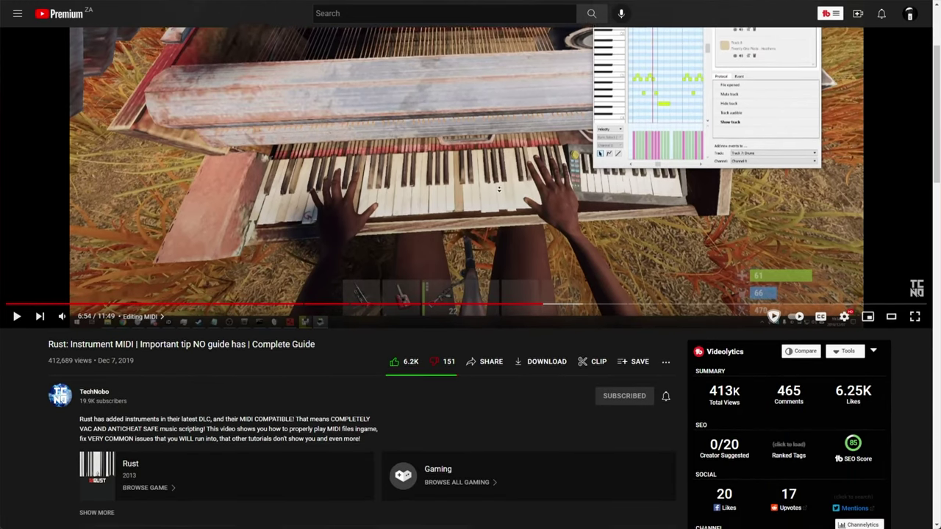
left_click_drag(154, 309, 72, 327)
left_click(72, 327)
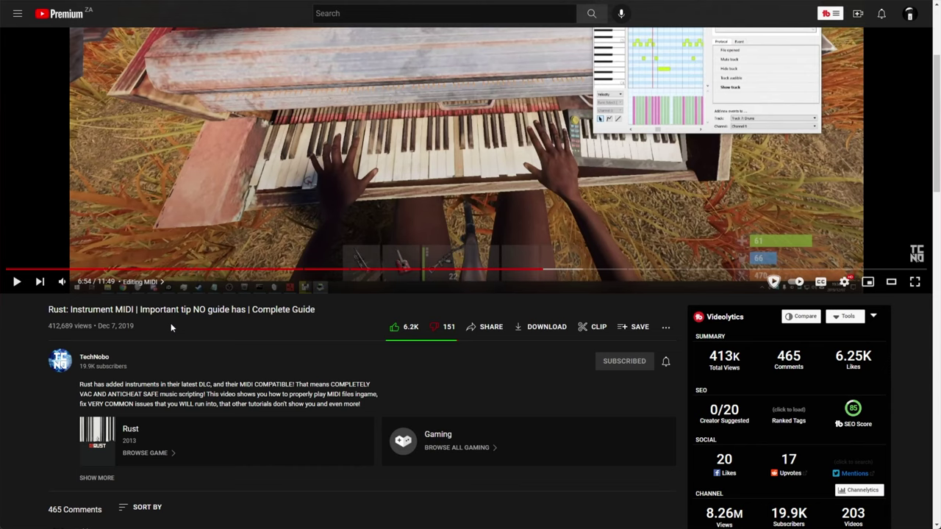
mouse_move(166, 327)
left_mouse_down()
mouse_move(56, 326)
mouse_move(172, 327)
left_mouse_up()
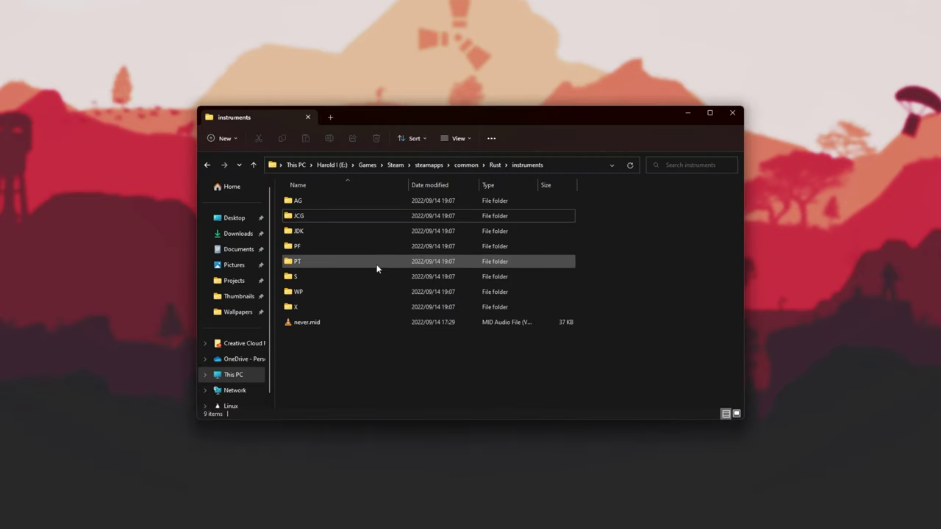
- Check never.mid in the instruments folder, go up to the Rust game folder and reopen instruments from there
left_click(388, 327)
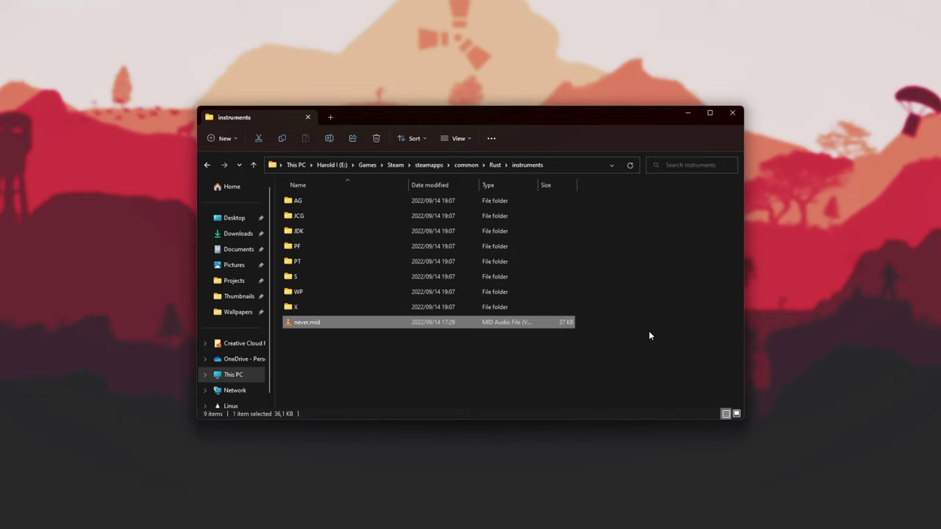
left_click(616, 313)
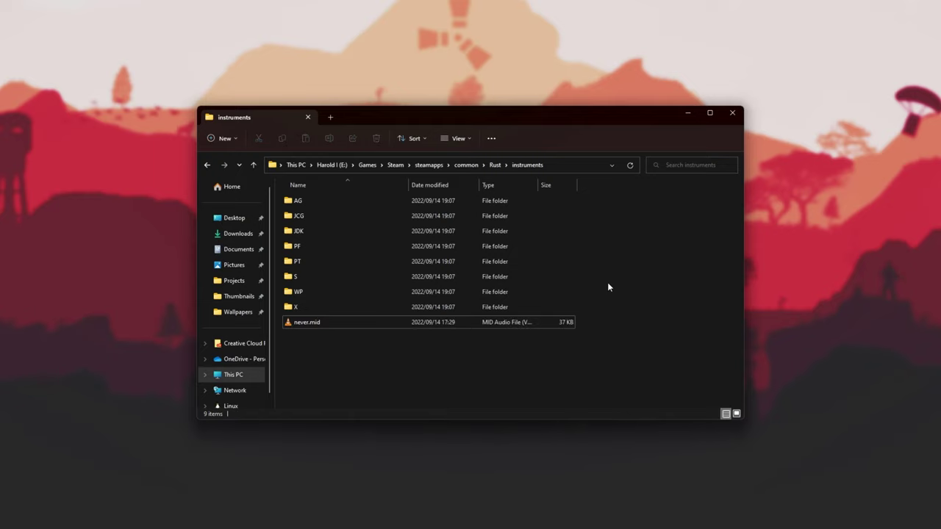
left_click(496, 166)
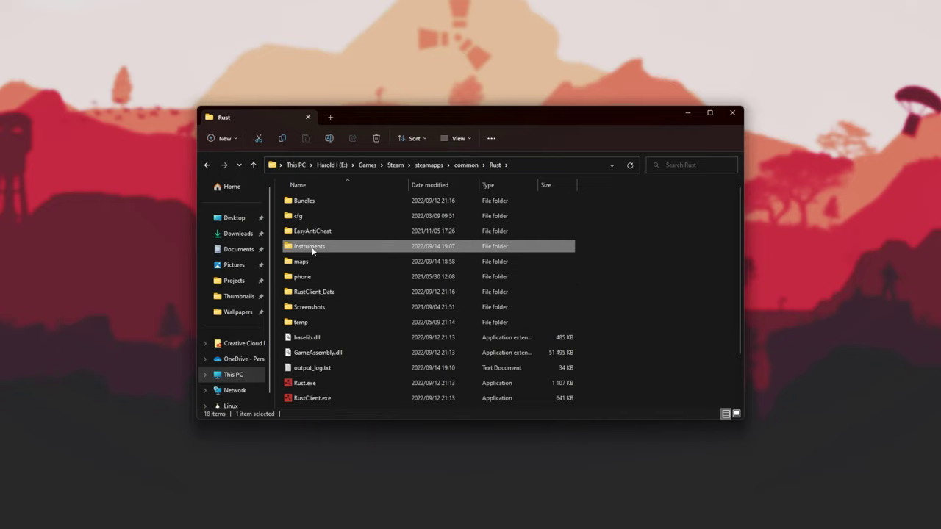
double_click(363, 247)
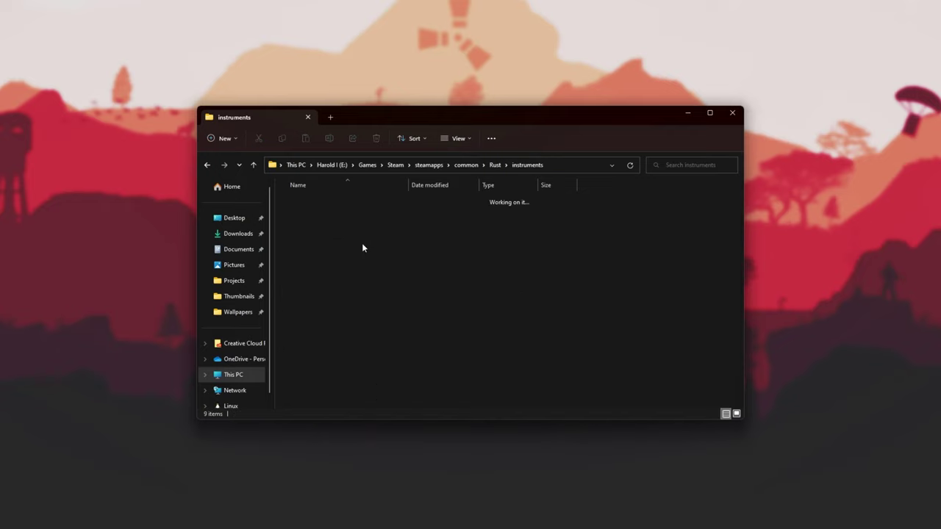
- Look through the MIDI files in the AG subfolder and return to the instruments folder
left_click(371, 321)
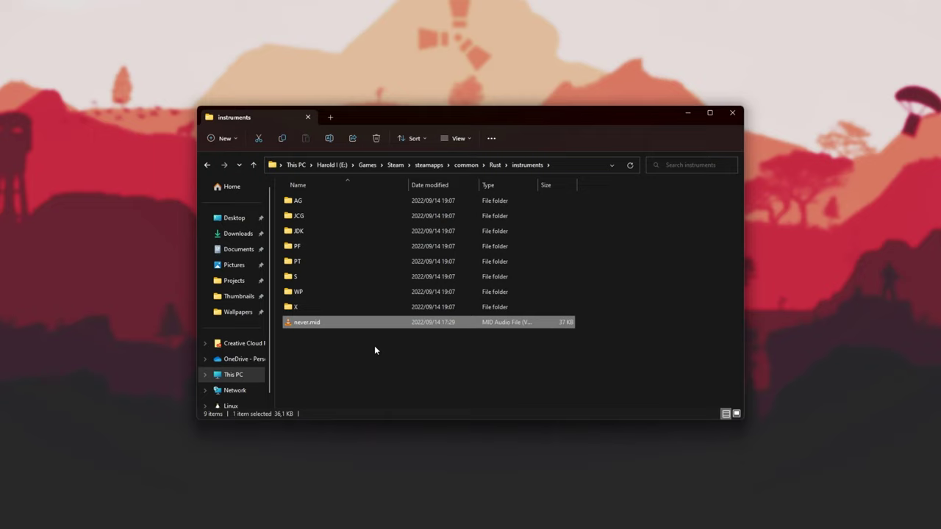
left_click(358, 202)
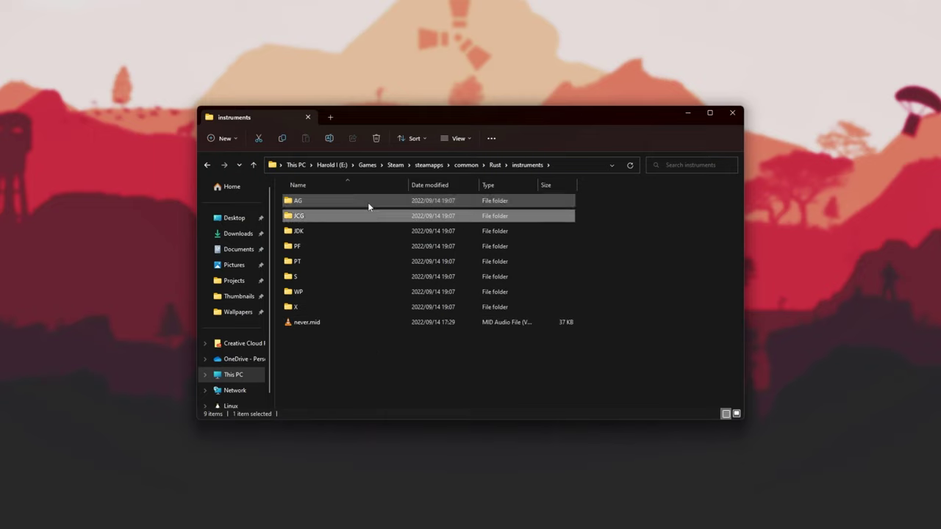
double_click(367, 203)
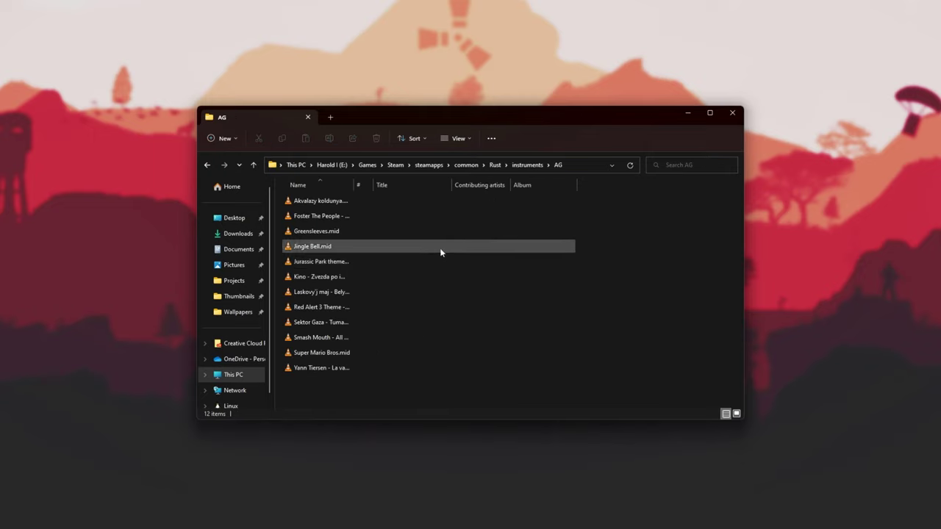
key("alt+Left")
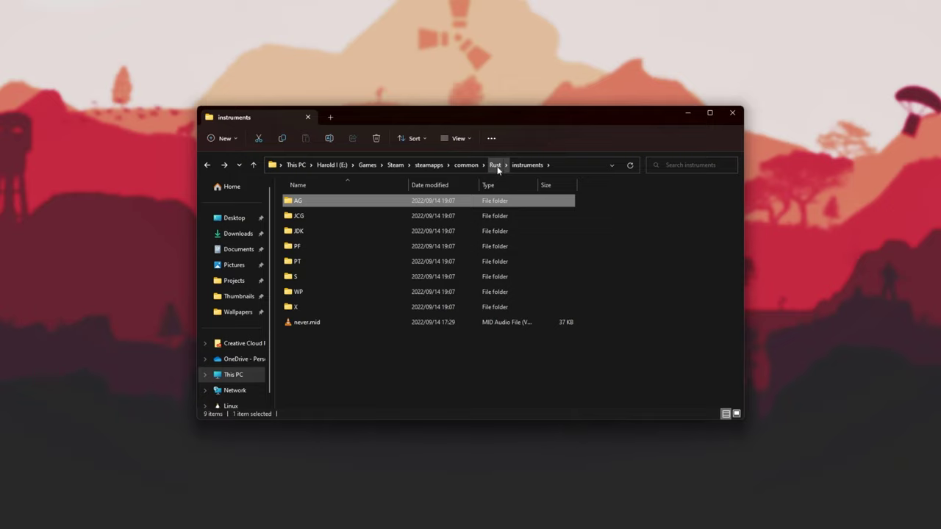
- Switch to Steam and open Rust's local files folder from the library, leaving Steam minimised
left_click(496, 165)
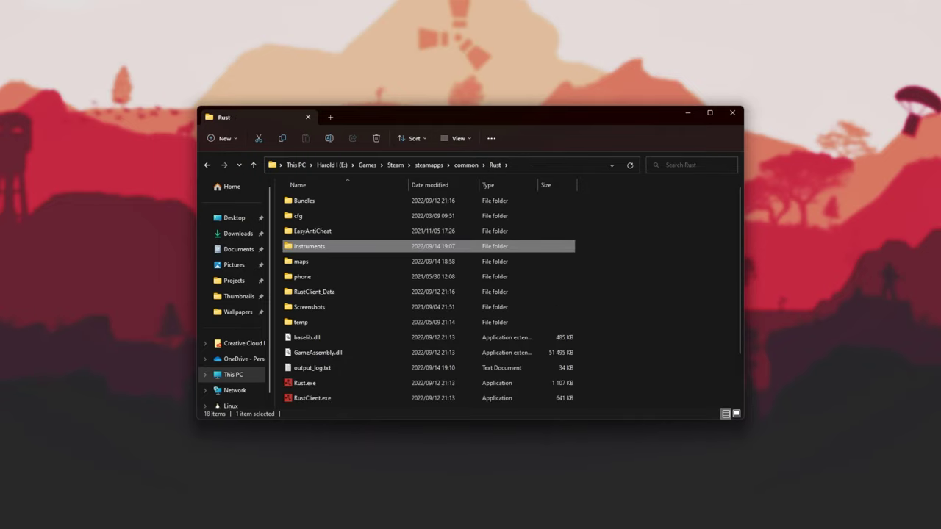
left_click(176, 522)
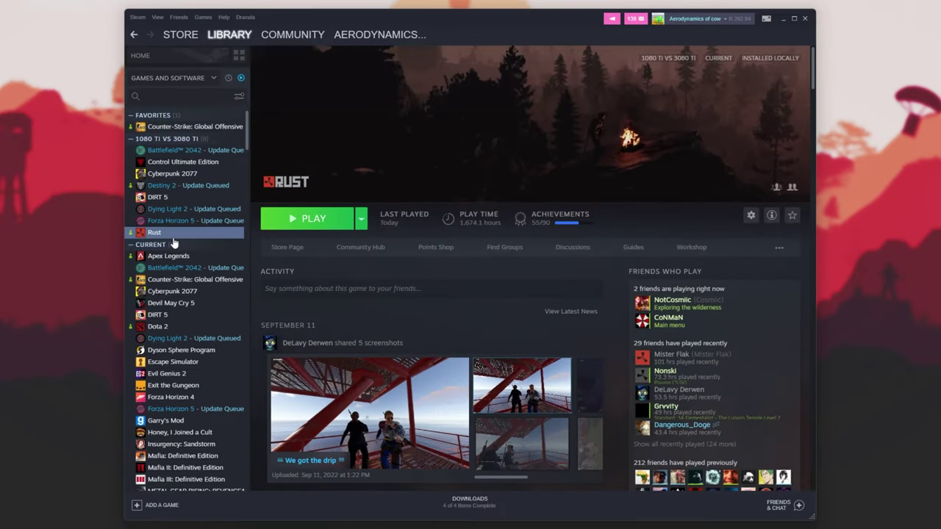
right_click(185, 232)
mouse_move(232, 295)
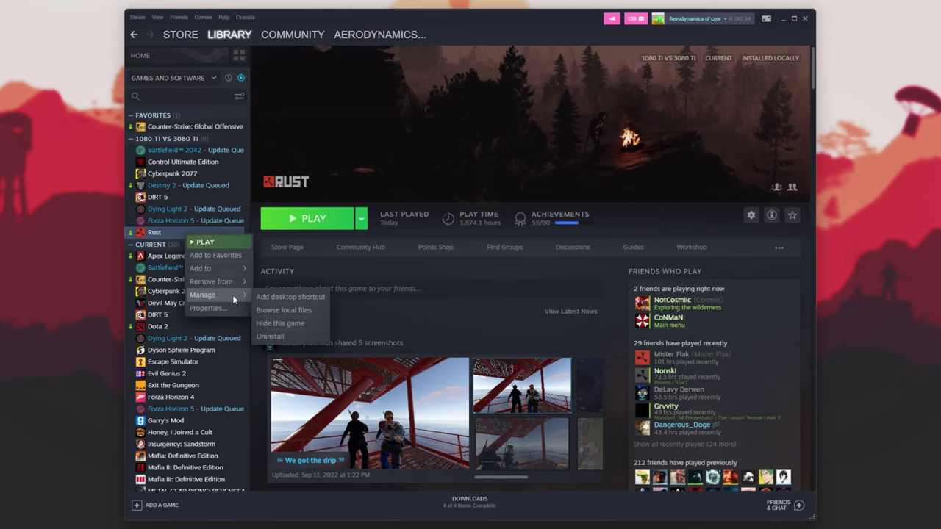
left_click(299, 311)
left_click(783, 19)
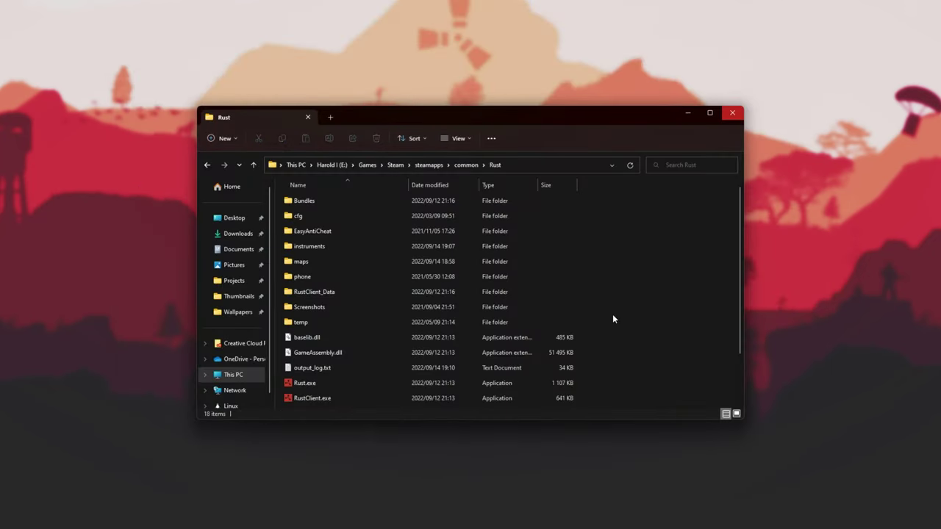
- Open the instruments folder inside the Rust game folder and select never.mid
right_click(599, 230)
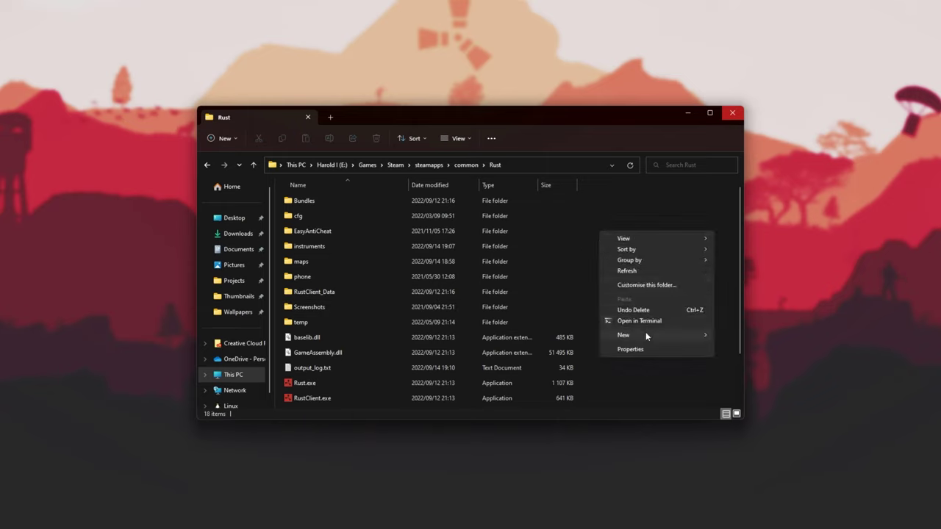
mouse_move(646, 334)
left_click(292, 248)
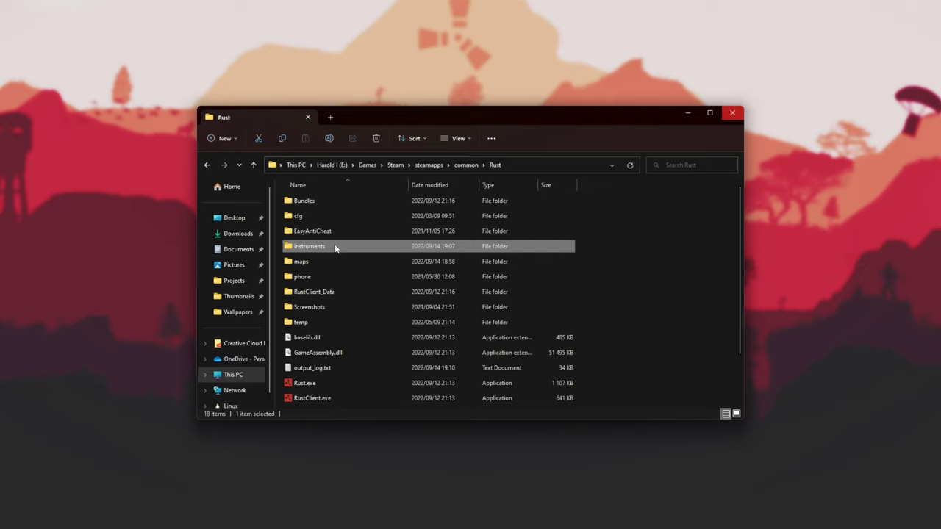
double_click(336, 249)
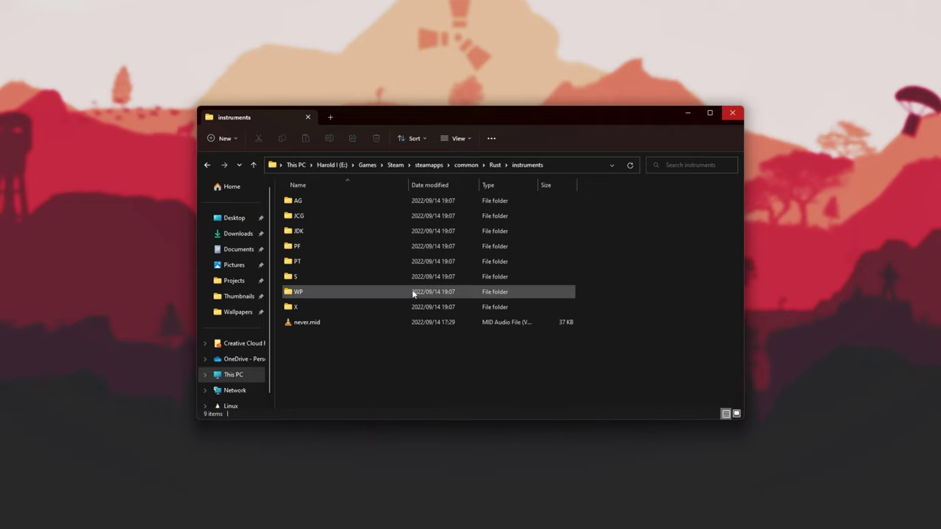
left_click(308, 329)
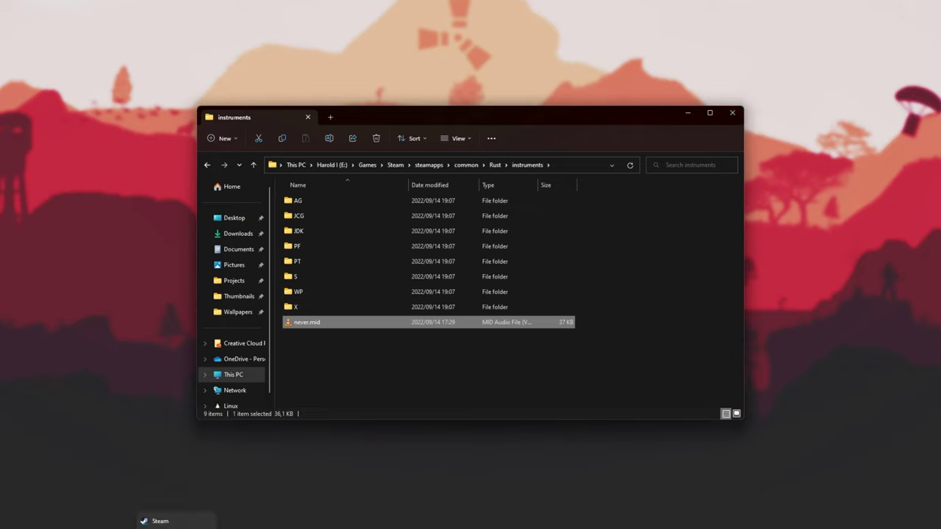
- Launch Rust through a launcher search for "st rust"
left_click(569, 348)
key("alt+space")
type("st rust")
key("Return")
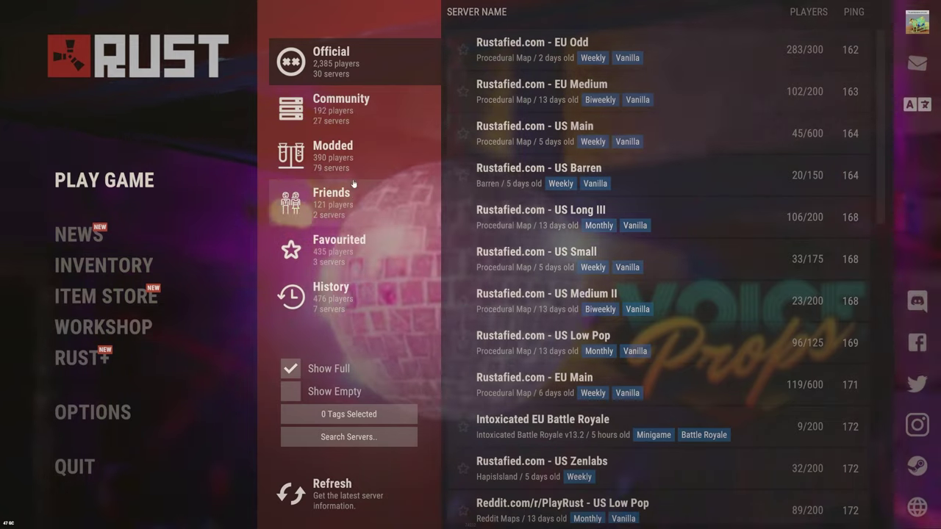
- Search the modded servers for "creative" and replace the search term with "build"
left_click(356, 117)
left_click(362, 156)
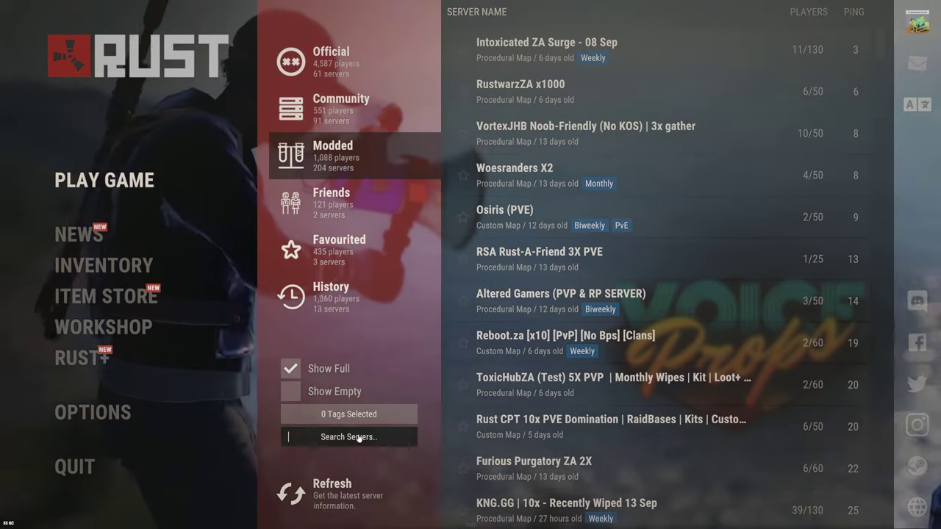
left_click(360, 437)
type("creative")
key("ctrl+a")
type("build")
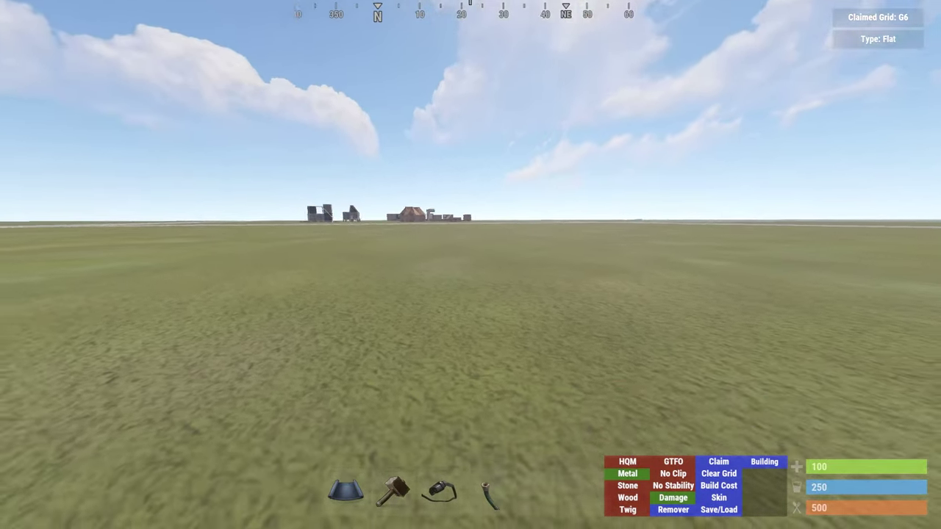
- Find the wheelbarrow piano in the crafting list by searching "pia" and craft one
key("Tab")
left_click(518, 29)
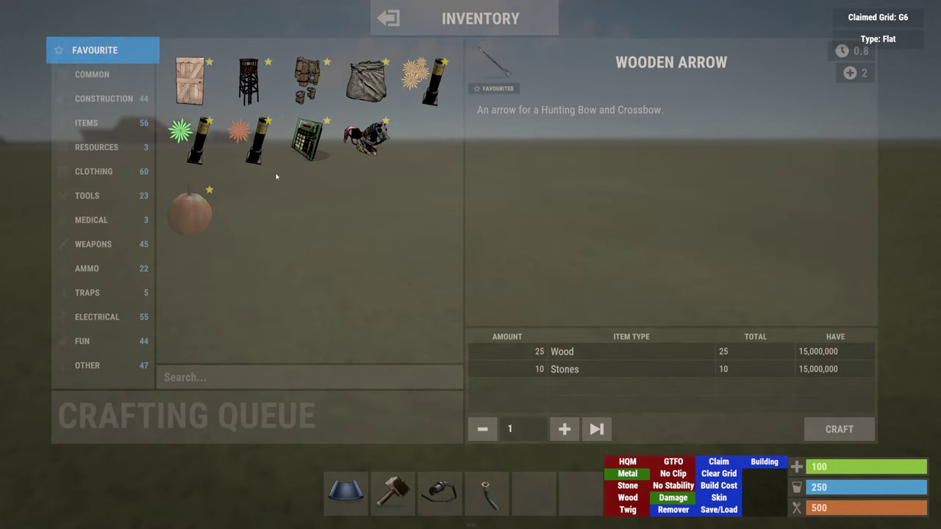
type("pia")
left_click(200, 84)
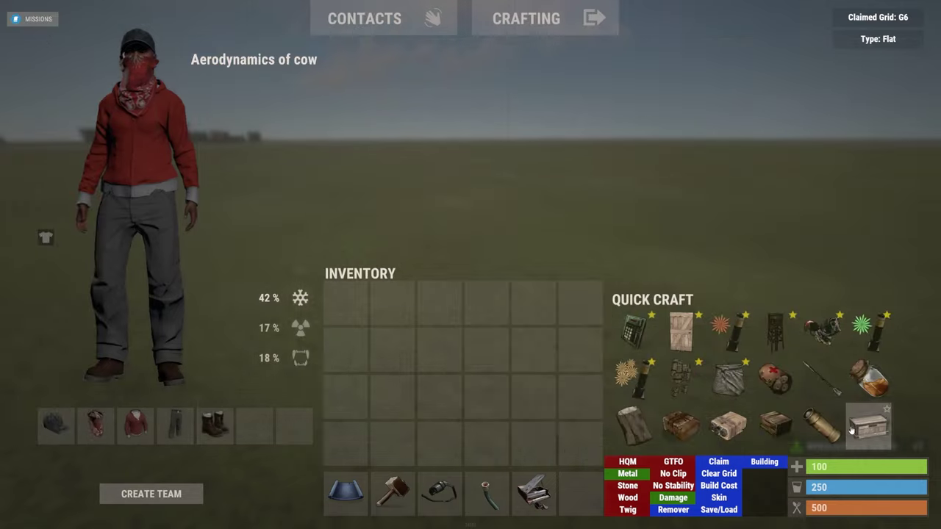
key("Tab")
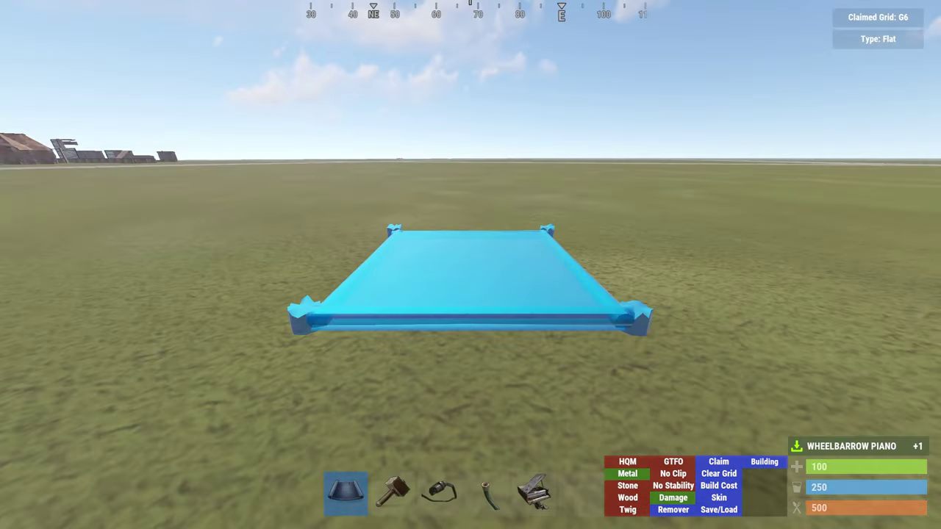
- Place the wheelbarrow piano on the grass in front of the character
key("5")
left_click(471, 265)
left_click(470, 265)
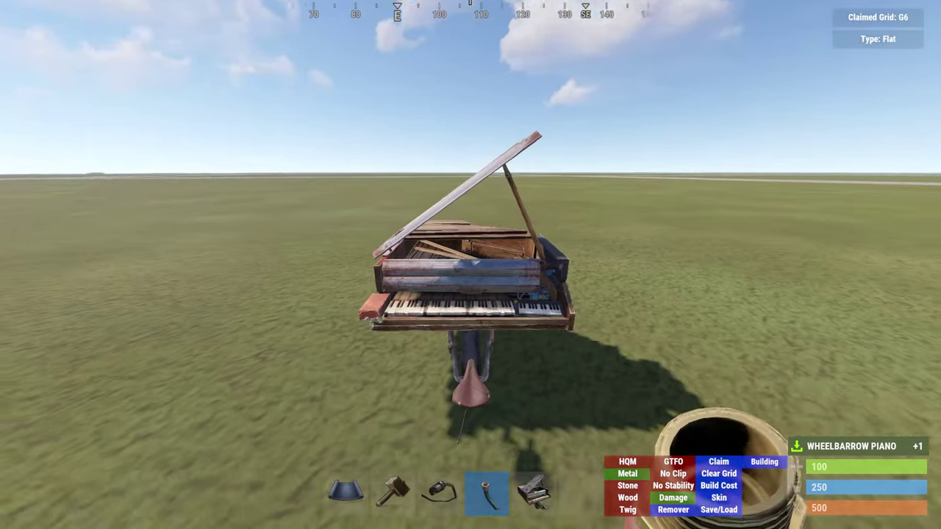
- Mount the wheelbarrow piano and play a run of individual notes manually
key("e")
key("a")
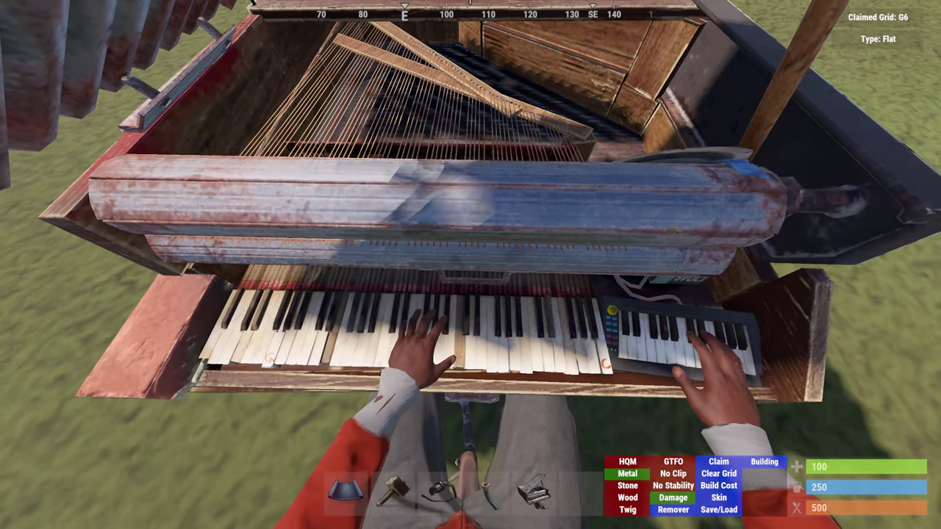
key("s")
key("d")
key("f")
key("g")
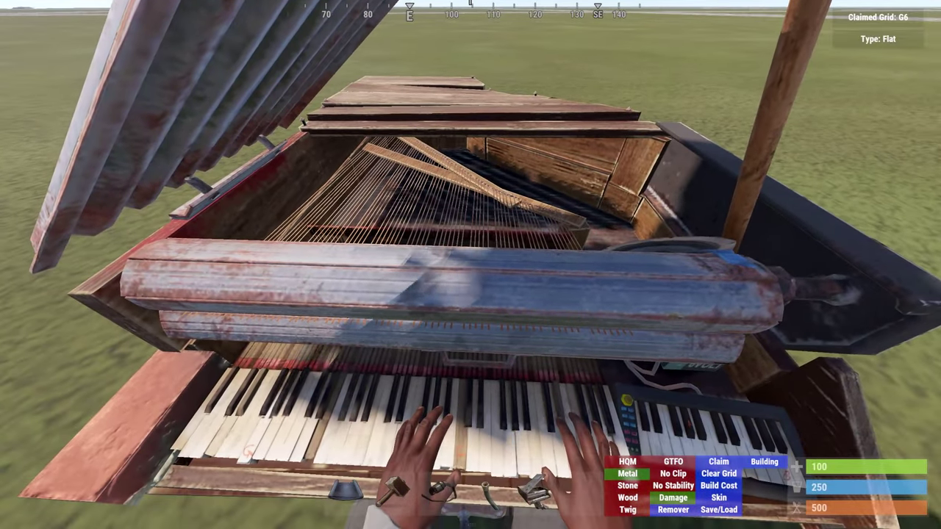
key("h")
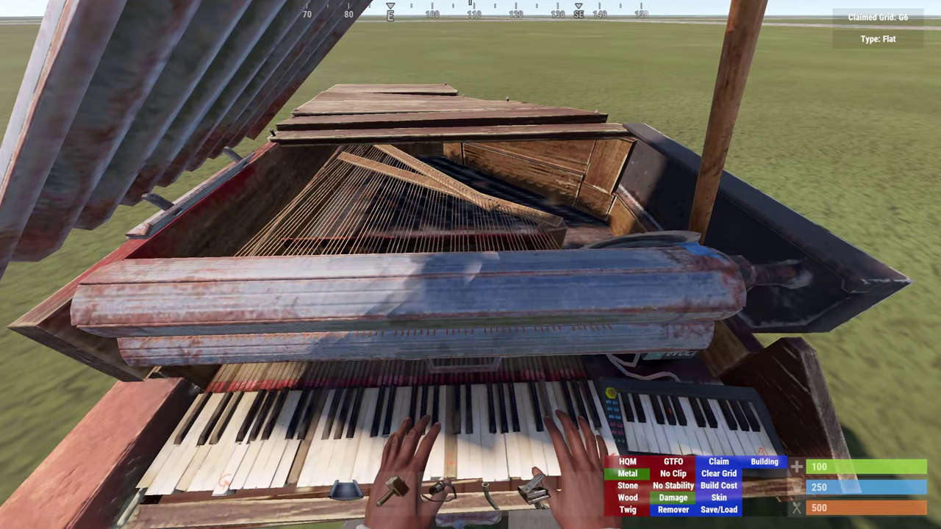
key("j")
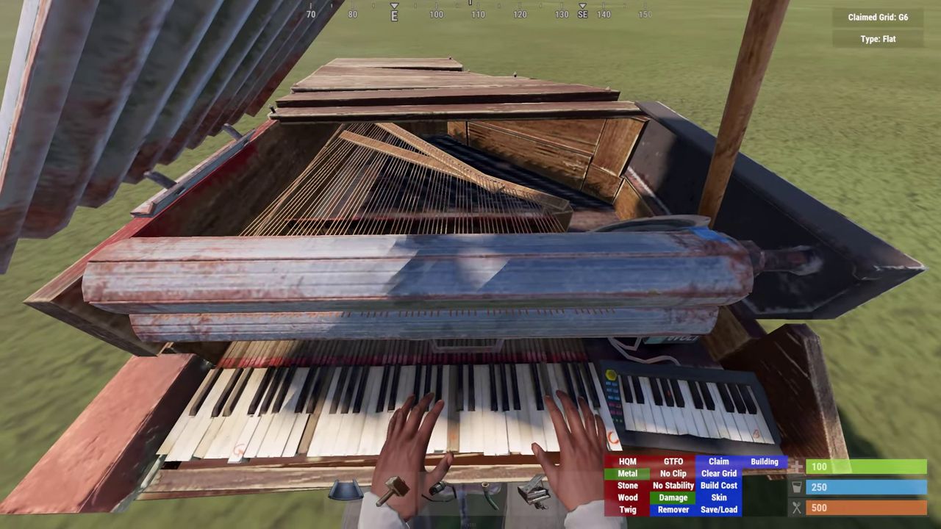
- Switch to File Explorer and check the file name of never.mid in Rust's instruments folder
key("alt+Tab")
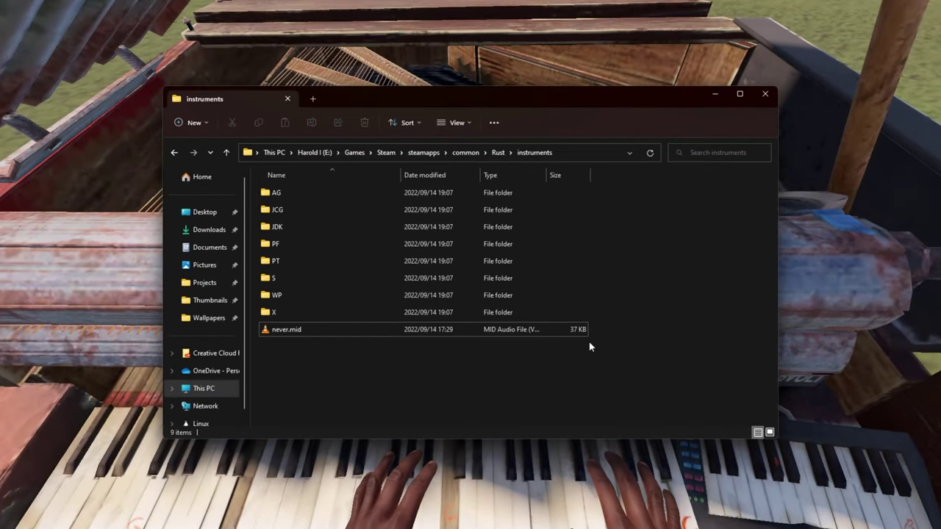
left_click(274, 333)
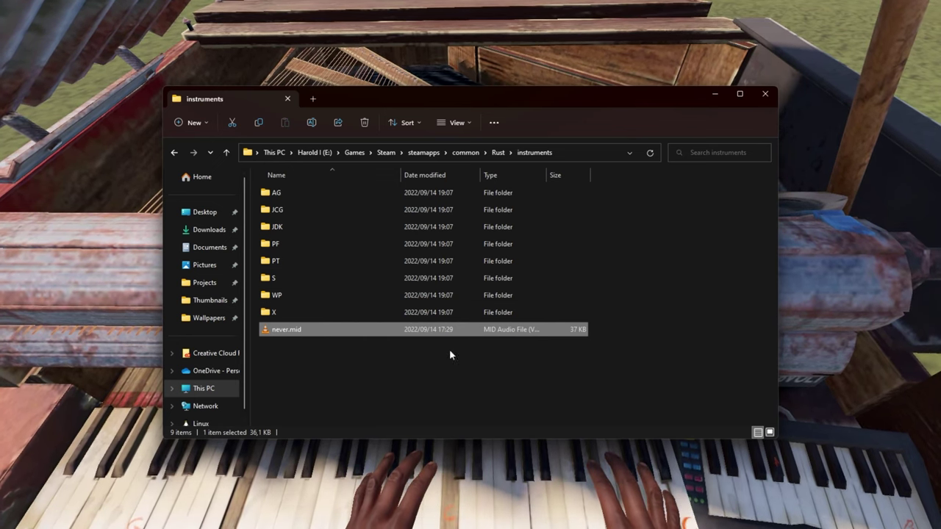
key("F2")
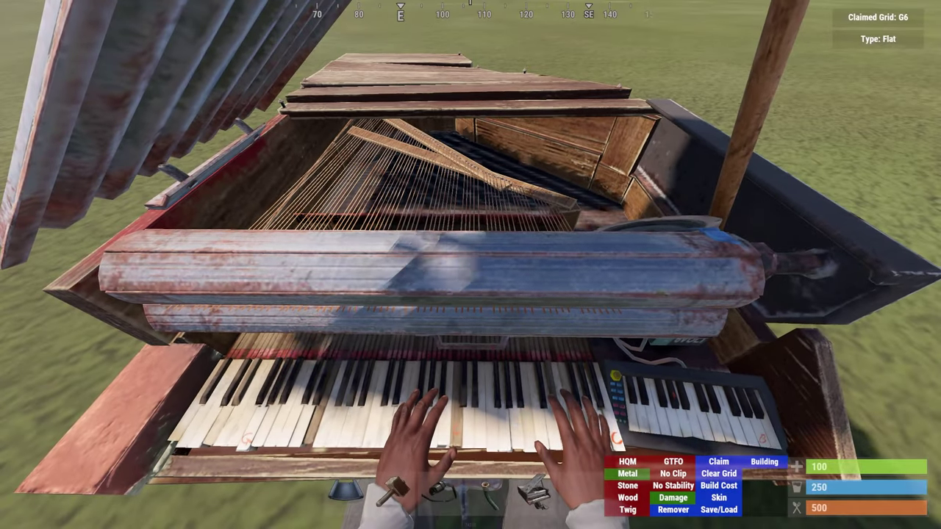
- Switch back to Rust and enter the console command instruments.playrecording never without running it
key("F1")
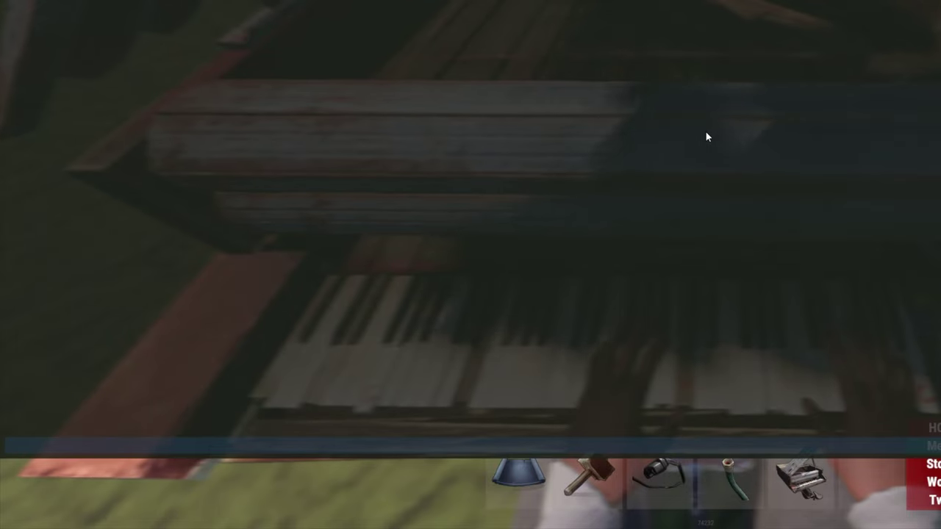
type("instruments")
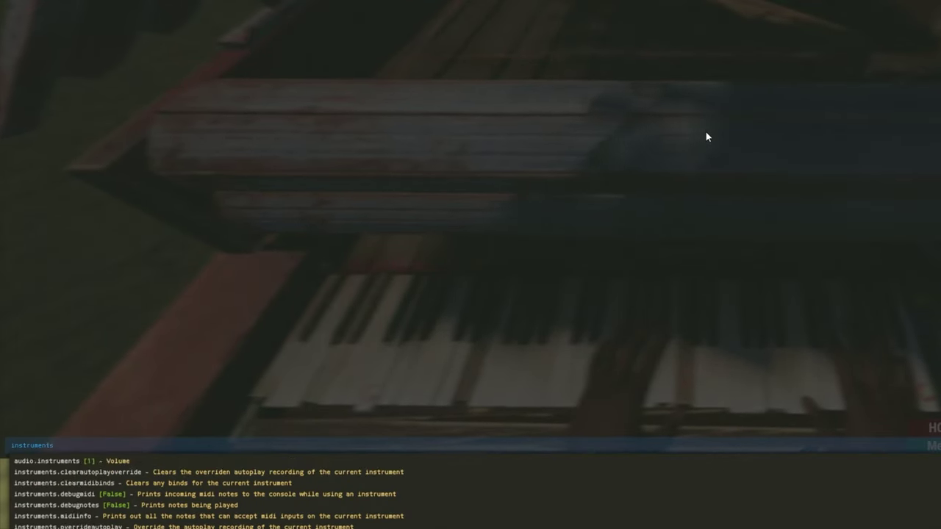
type(".playrecording never")
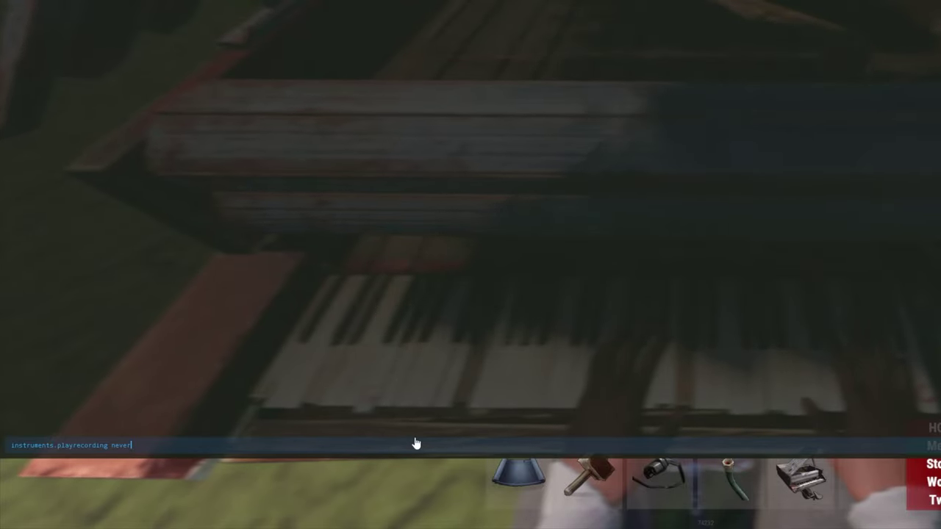
- Put quotation marks around the recording name, run instruments.playrecording "never" and close the console
key("Left")
key("Left")
key("Left")
key("Left")
key("Left")
type("\"")
key("End")
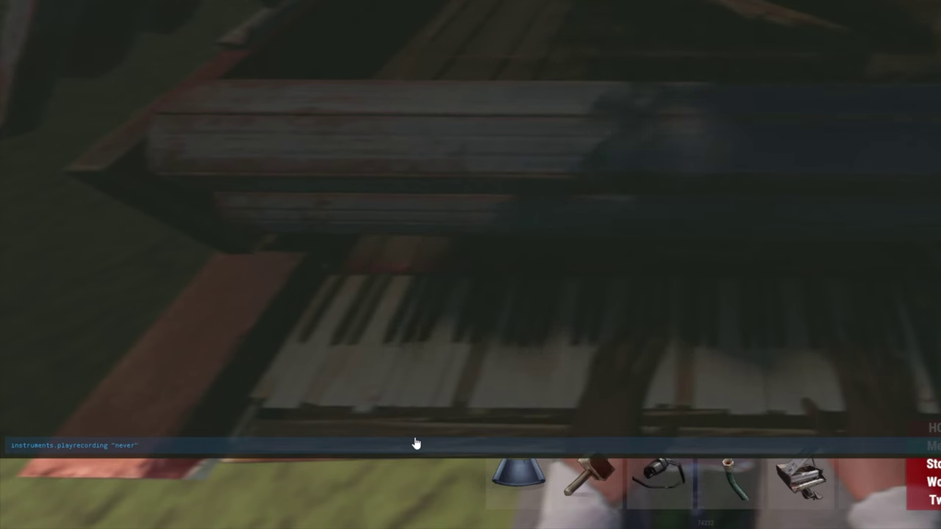
key("Return")
key("F1")
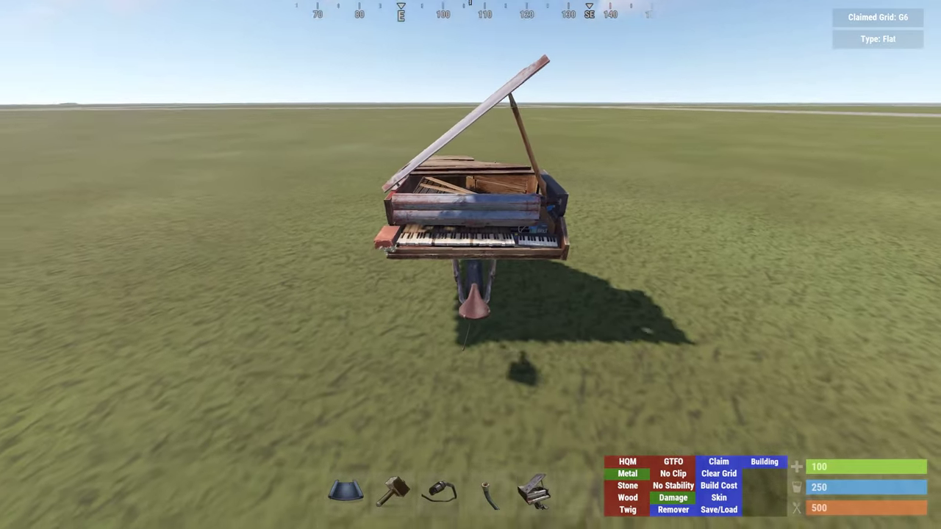
- Mount the wheelbarrow piano and briefly review the console's last command
key("e")
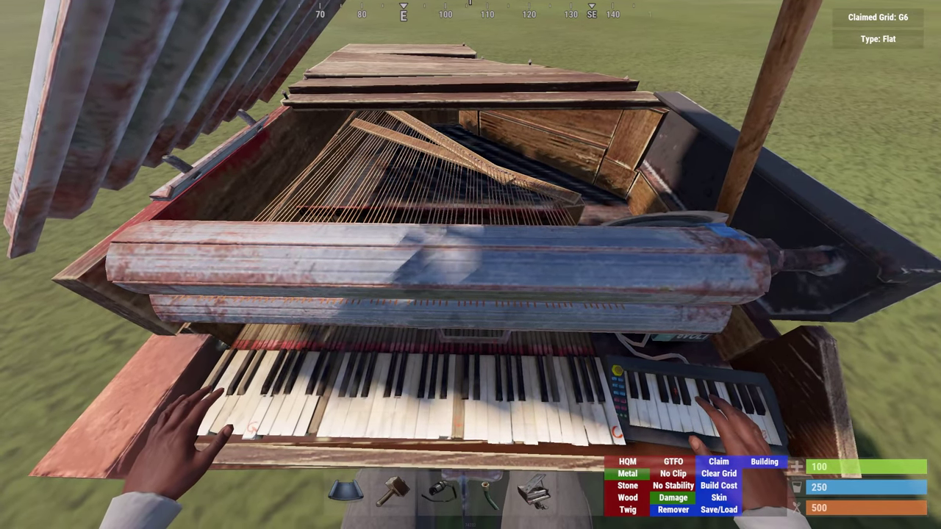
key("F1")
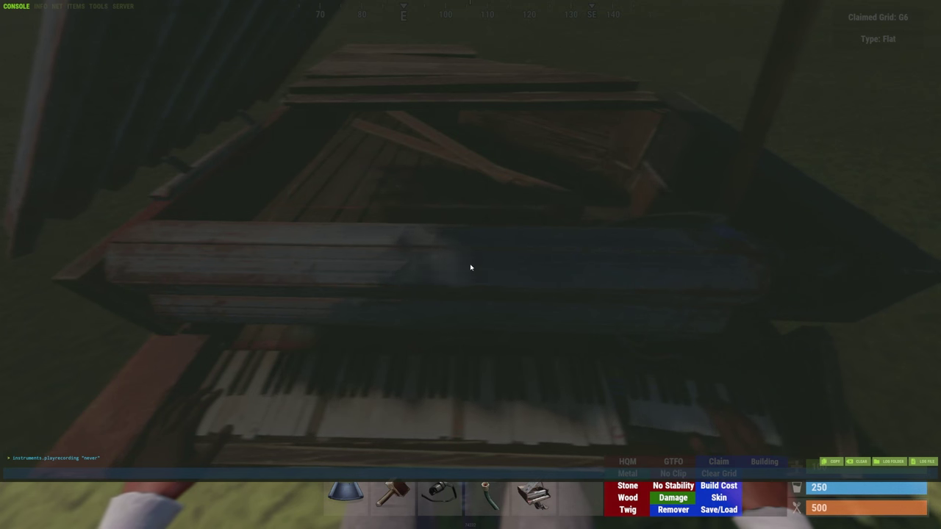
key("F1")
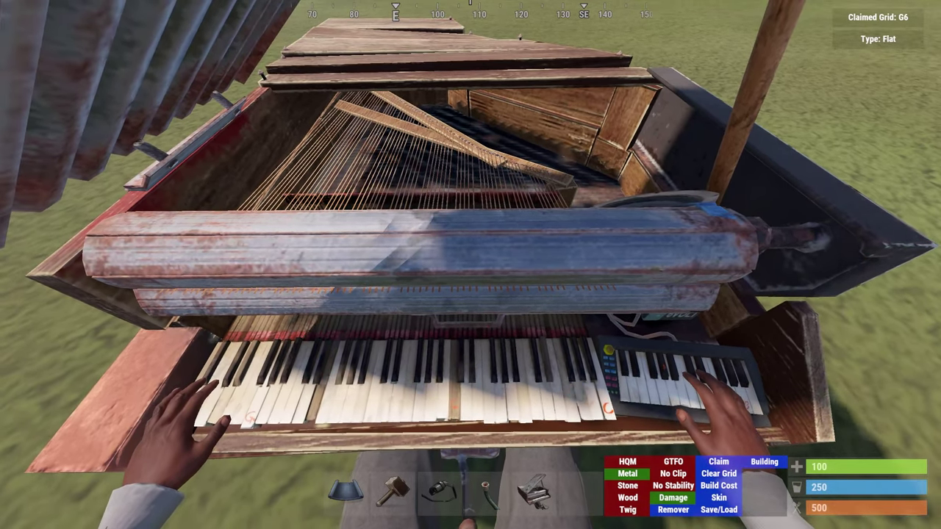
- Start a new console command with instruments.overrideautoplay, leaving it ready for a song path
key("F1")
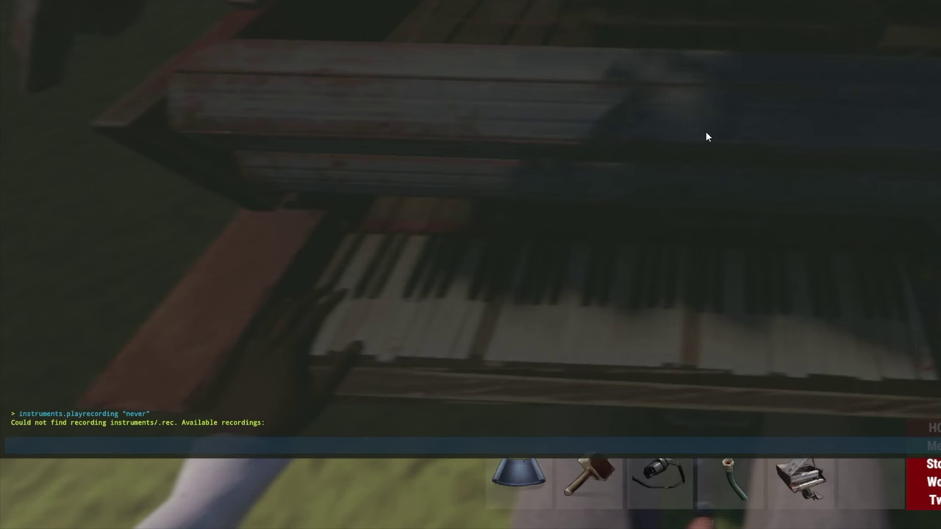
type("instruments.")
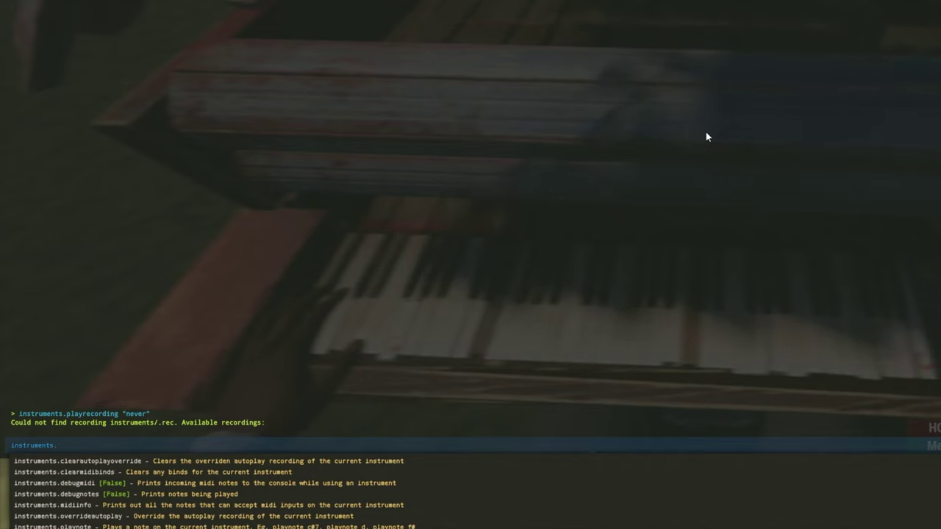
type("override")
key("Tab")
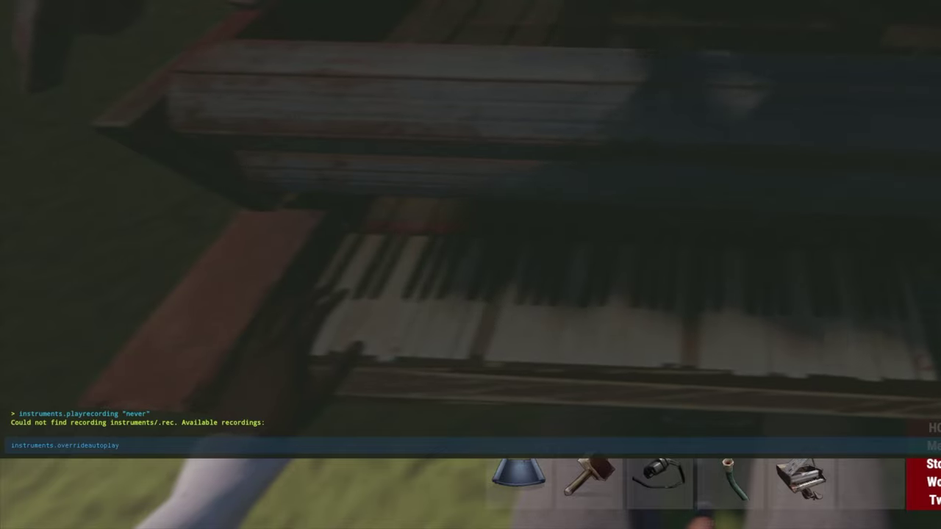
- Switch to File Explorer, browse the songs in the instruments folder's WP subfolder, and return to the game console
key("alt+Tab")
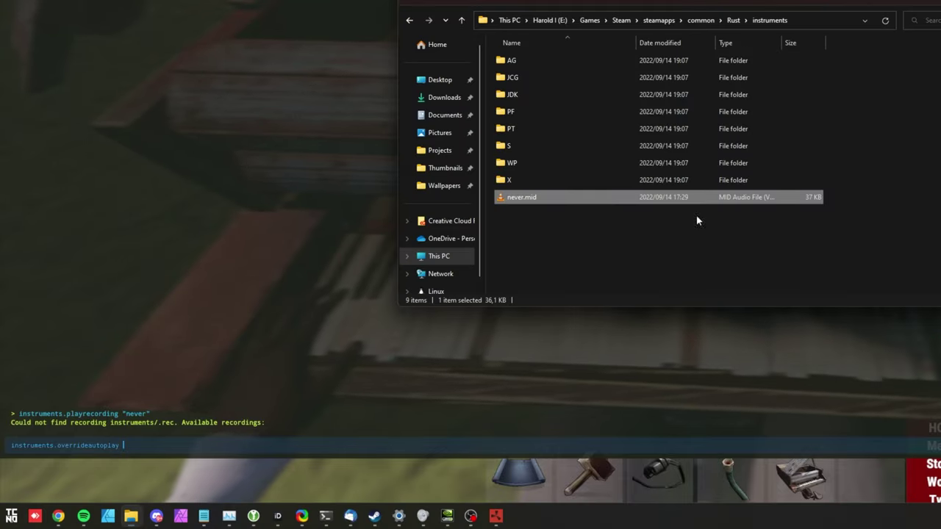
left_click_drag(844, 181, 698, 48)
left_click(928, 136)
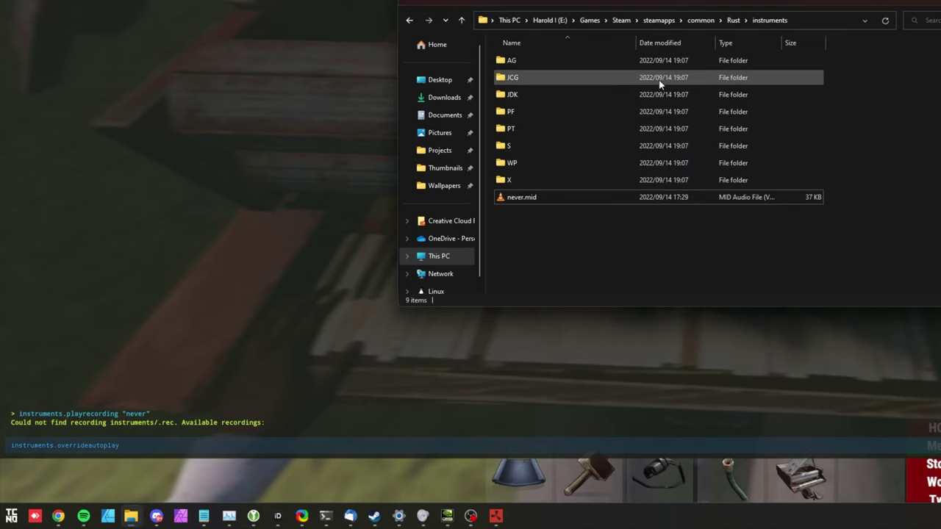
left_click(510, 162)
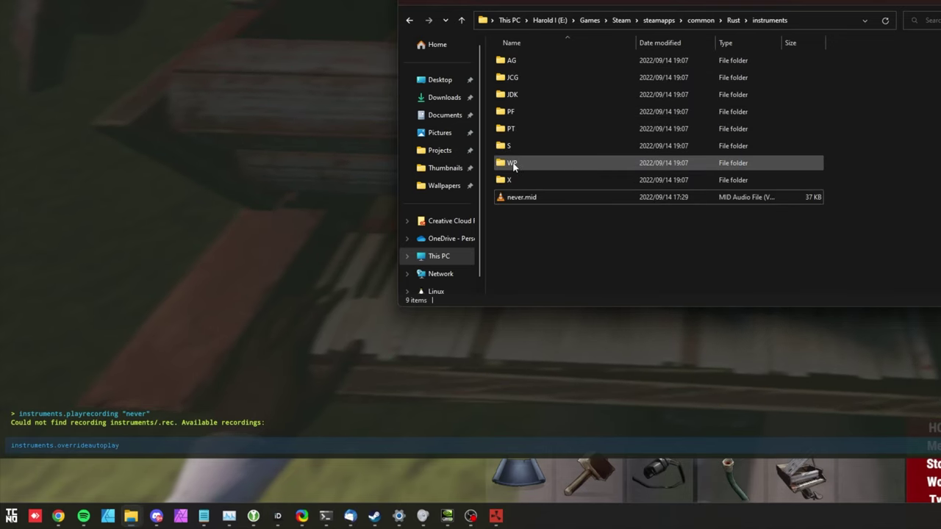
double_click(578, 170)
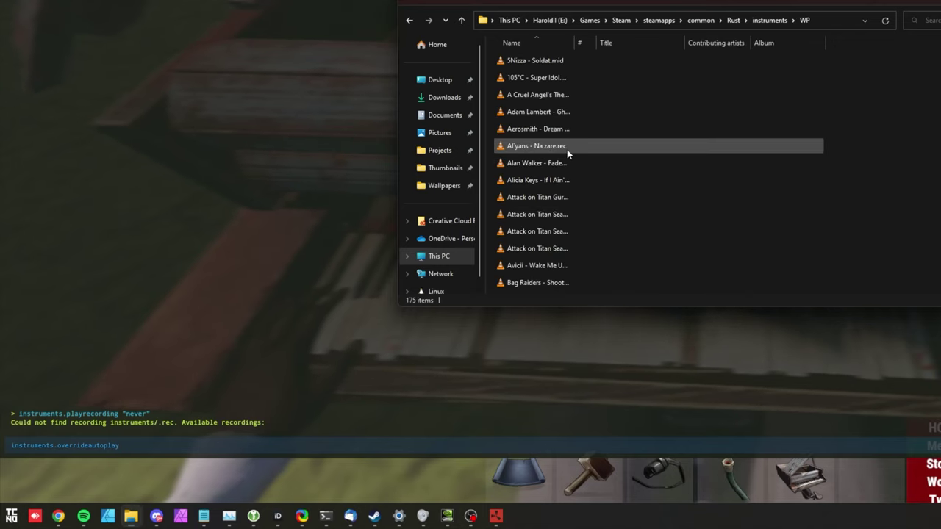
scroll(570, 145, "down", 20)
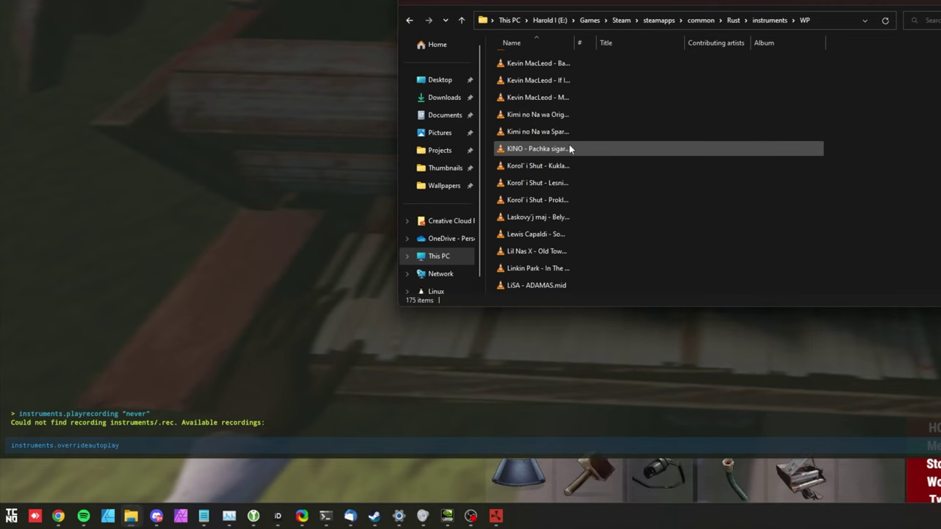
scroll(571, 147, "down", 10)
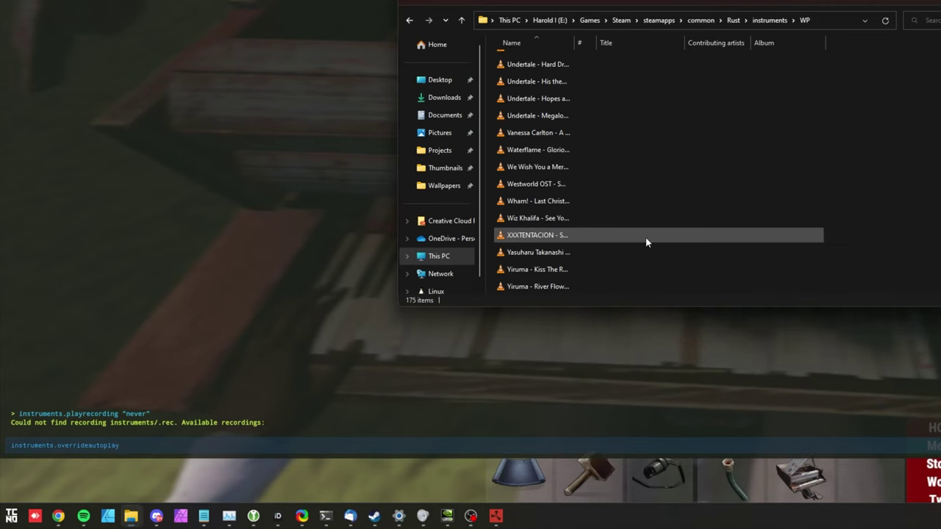
key("alt+Left")
key("alt+Tab")
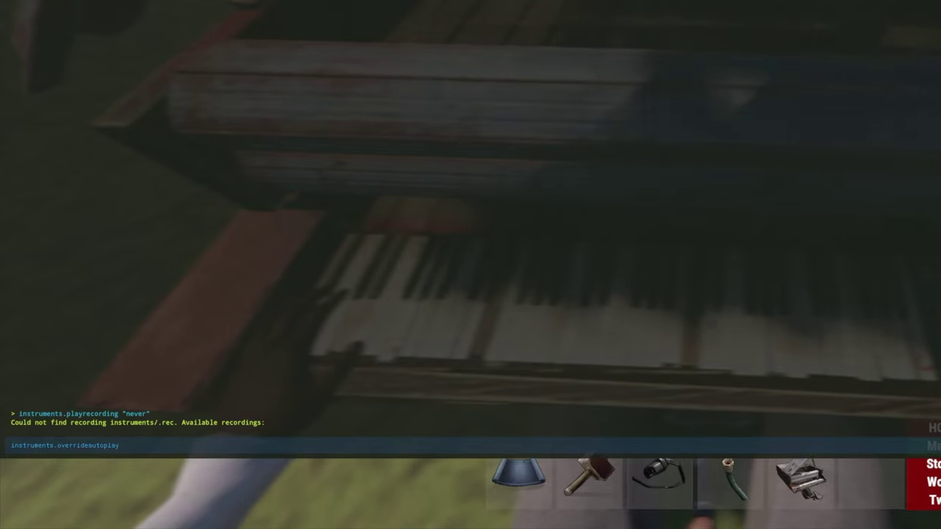
- Add the song path "WP/Dr. Dre ft. Snoop Dogg - Still D.R.E." to the overrideautoplay command and point out its WP/ folder prefix
left_click(219, 448)
left_click(179, 450)
type("\"WP/Dr. Dre ft. Snoop Dogg - Still D.R.E.\"")
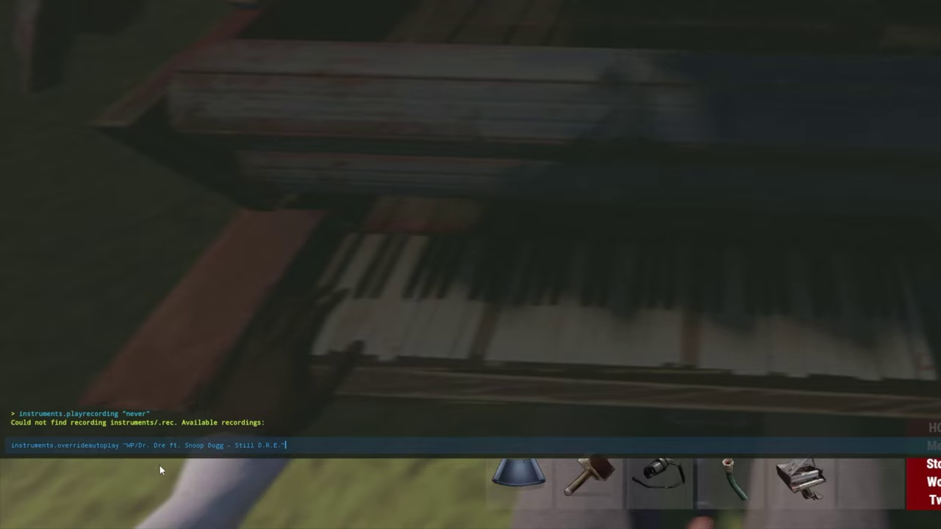
left_click_drag(127, 447, 139, 448)
left_click(139, 448)
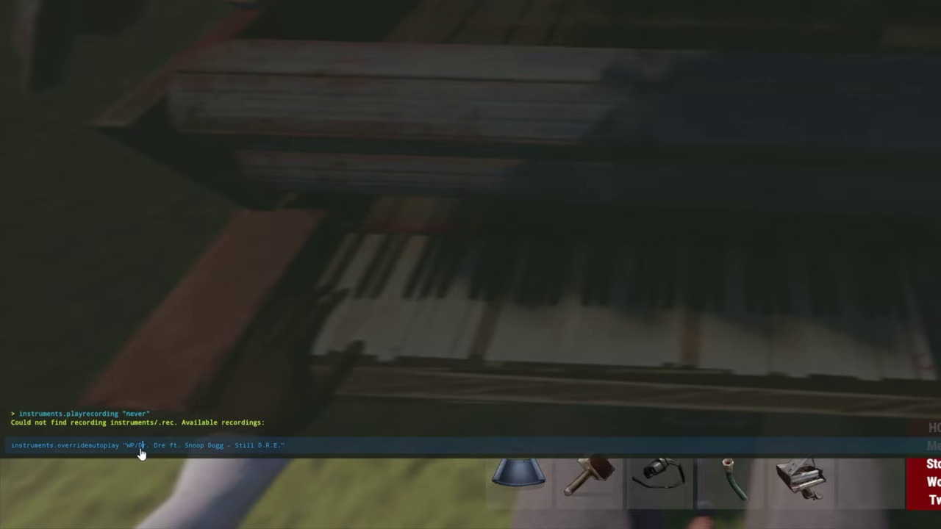